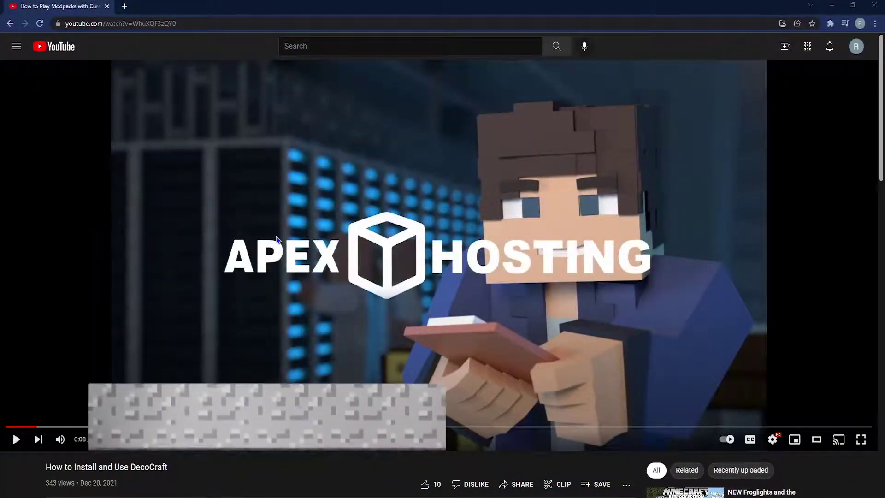
# - Scroll to the video description and highlight its Useful Links for CurseForge and DecoCraft
pyautogui.scroll(-6, 278, 242)
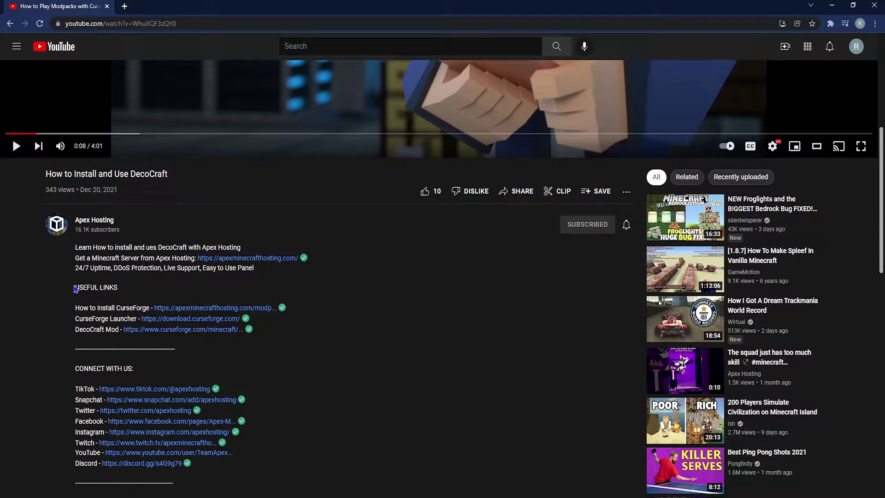
pyautogui.moveTo(85, 288); pyautogui.dragTo(247, 331)
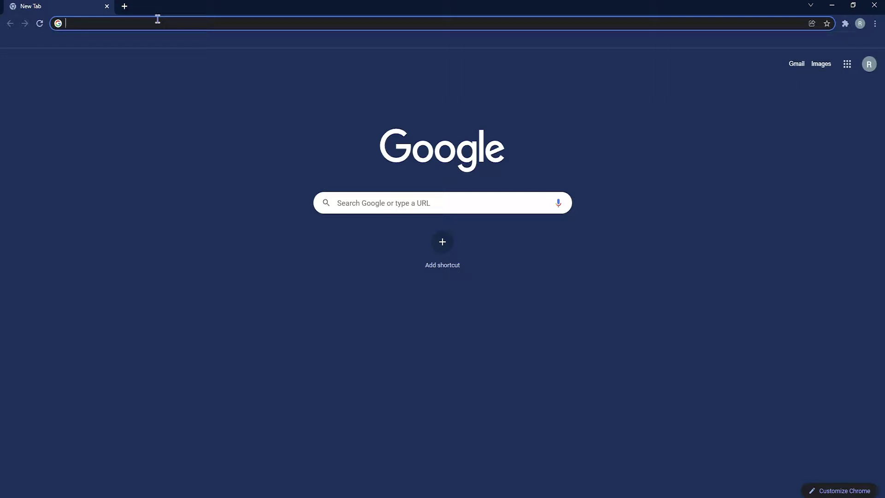
# - Enter 'DecoCraft' into Google Search to look up the mod
pyautogui.write('DecoCra')
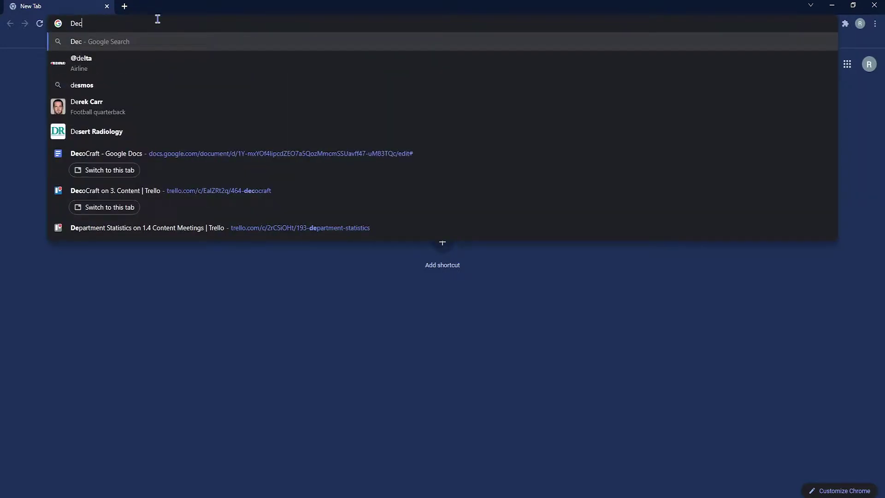
pyautogui.write('ft mod')
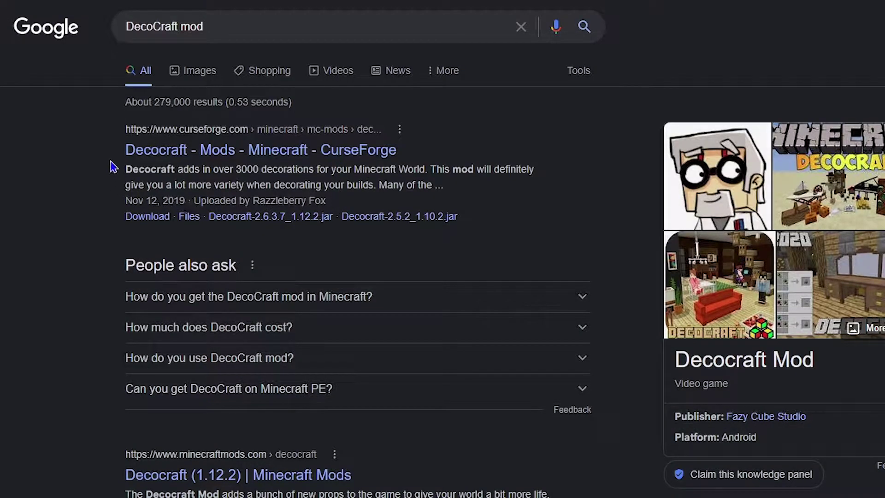
# - Open the Decocraft page on CurseForge and highlight its required PTRLib library note
pyautogui.click(247, 152)
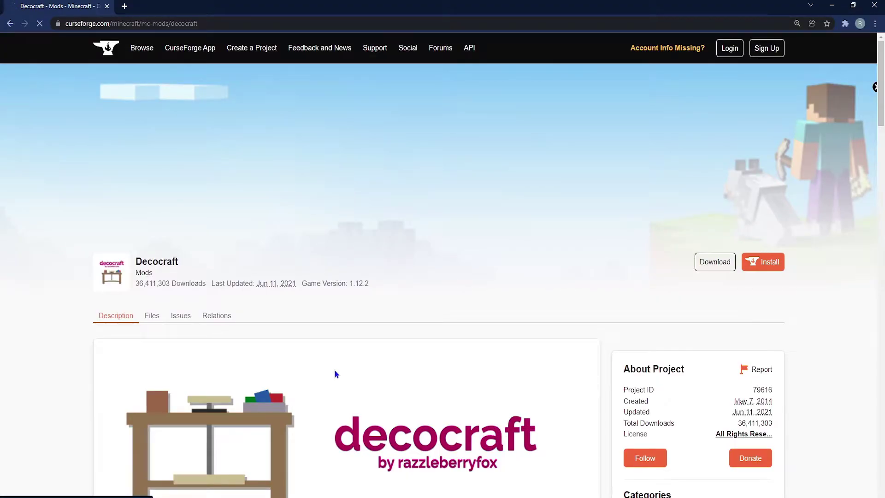
pyautogui.scroll(-4, 364, 348)
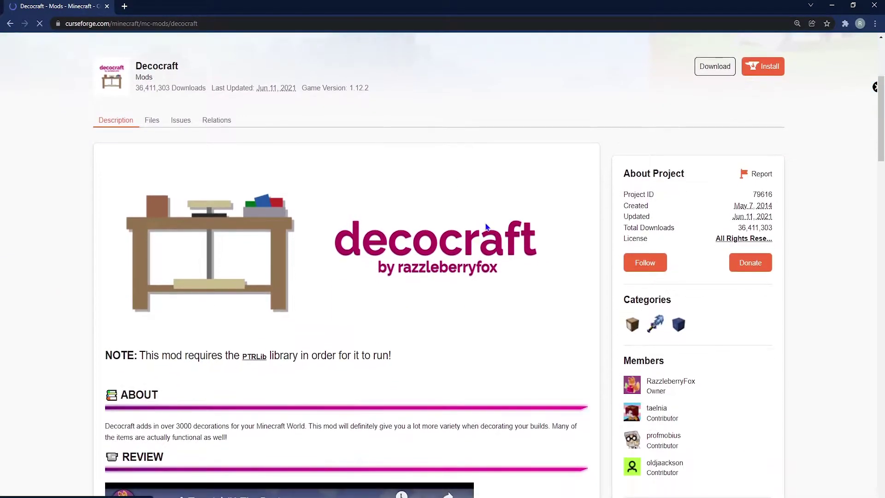
pyautogui.scroll(1, 438, 236)
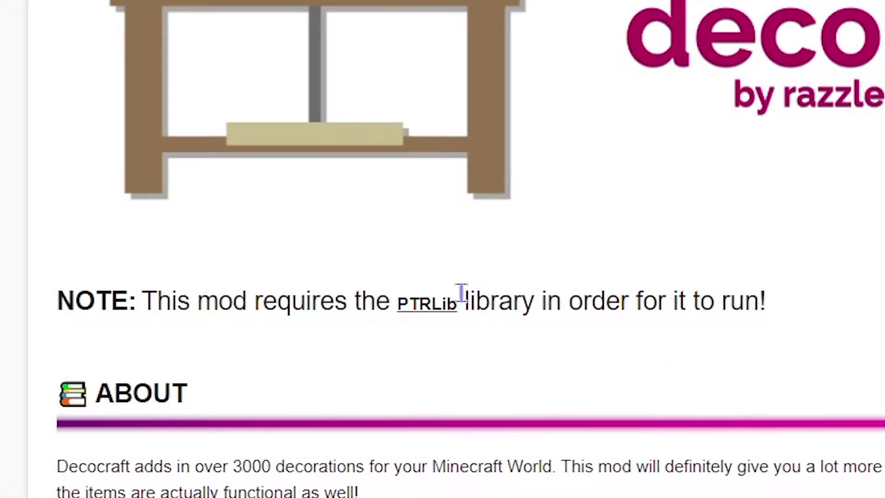
pyautogui.moveTo(461, 298); pyautogui.dragTo(401, 309)
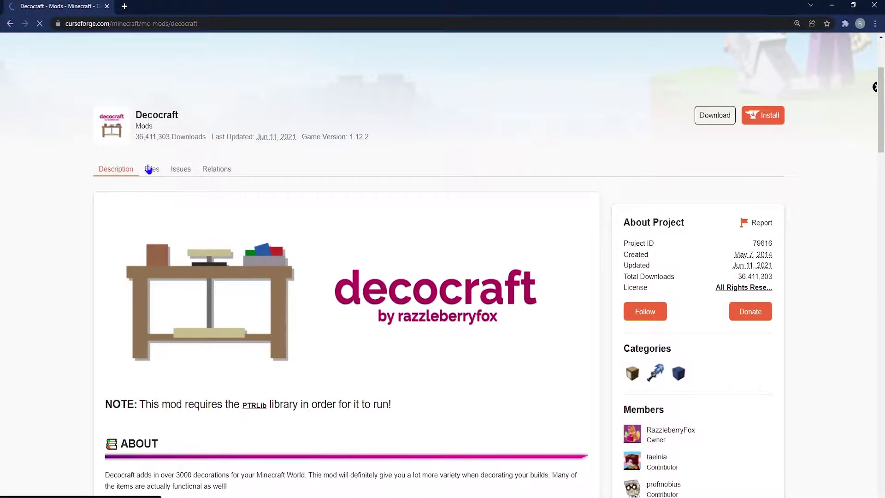
# - Show the Decocraft Files page and scroll down to its Recent Files list
pyautogui.click(148, 170)
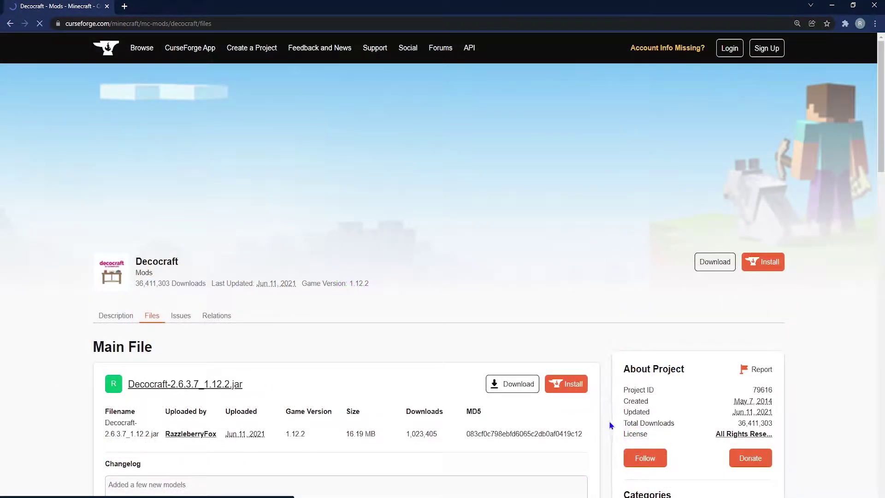
pyautogui.scroll(-5, 421, 290)
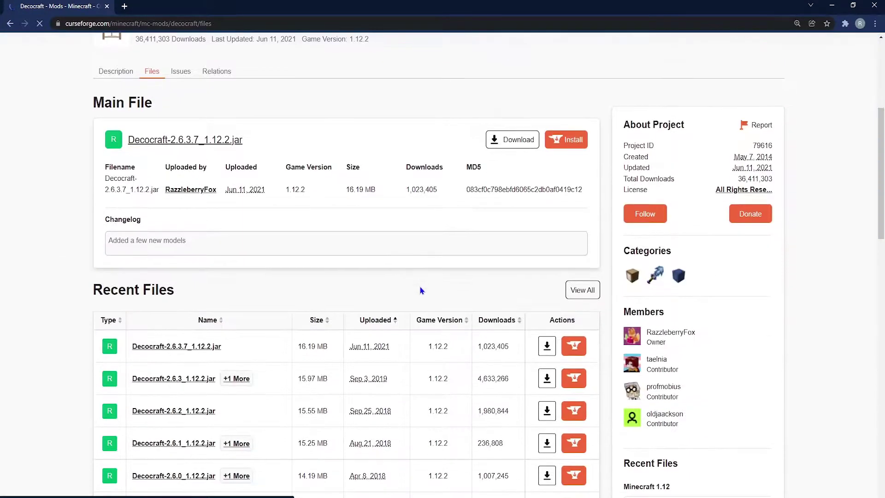
pyautogui.scroll(-2, 390, 262)
pyautogui.moveTo(214, 197)
pyautogui.mouseDown()
pyautogui.moveTo(97, 191)
pyautogui.moveTo(99, 206)
pyautogui.moveTo(202, 199)
pyautogui.mouseUp()
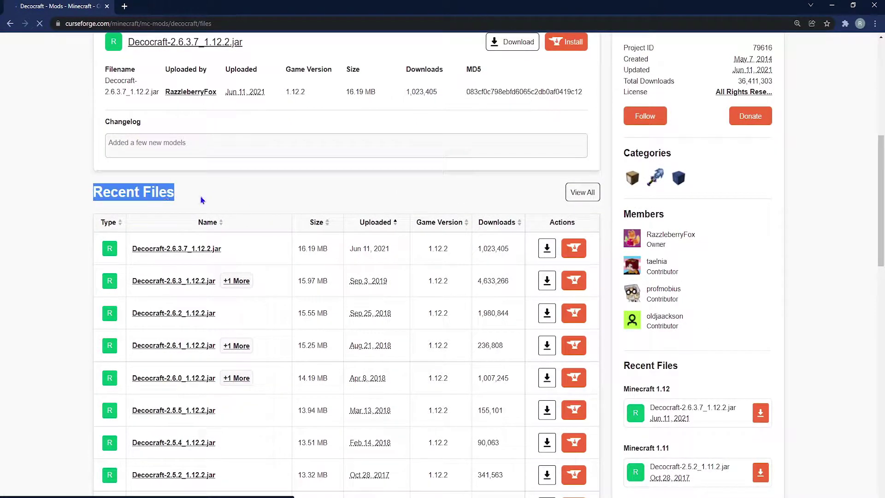
# - List all Decocraft files under All Versions and download Decocraft-2.6.3.7_1.12.2.jar
pyautogui.click(588, 196)
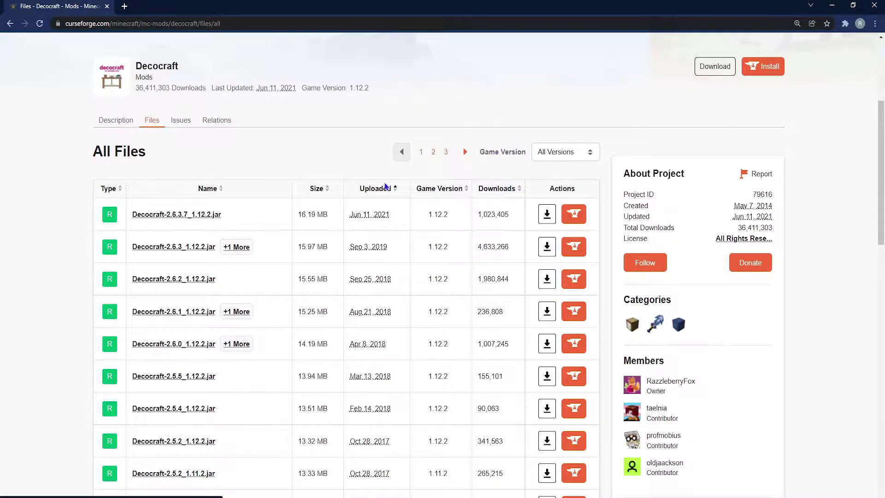
pyautogui.click(561, 154)
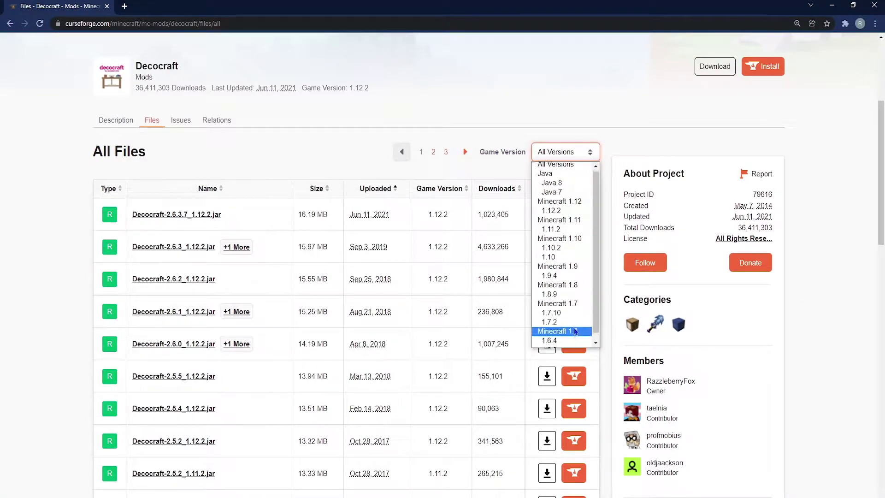
pyautogui.click(528, 133)
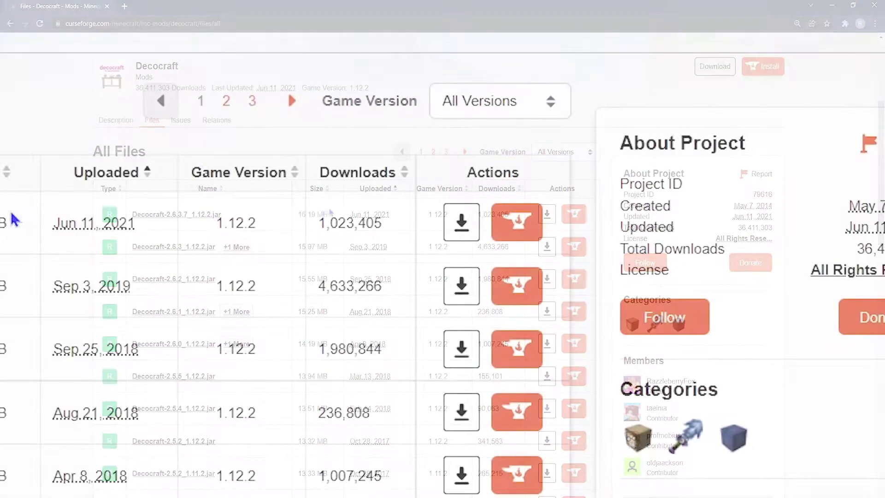
pyautogui.click(465, 225)
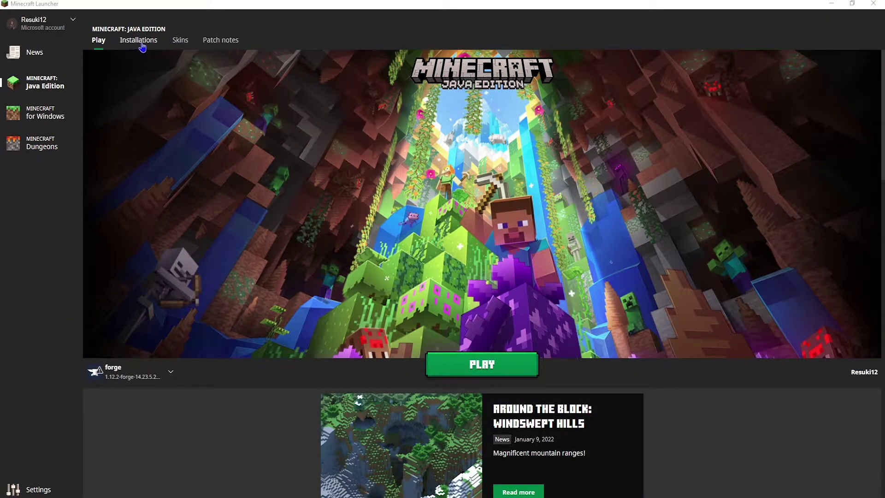
# - Open the .minecraft game folder of the forge 1.12.2 installation from the Installations list
pyautogui.click(138, 43)
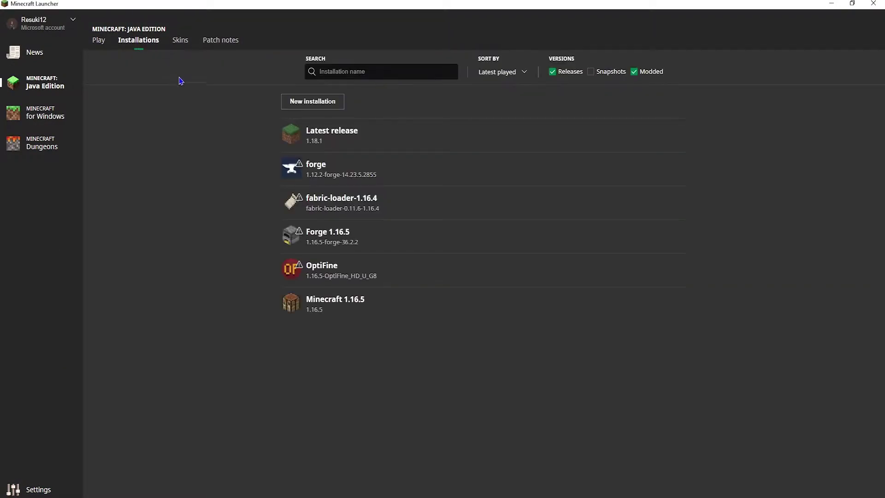
pyautogui.moveTo(279, 170)
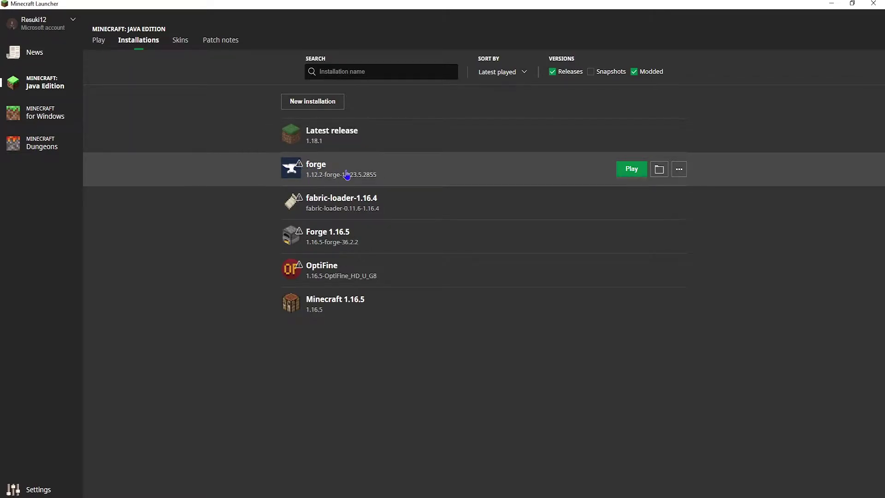
pyautogui.click(660, 170)
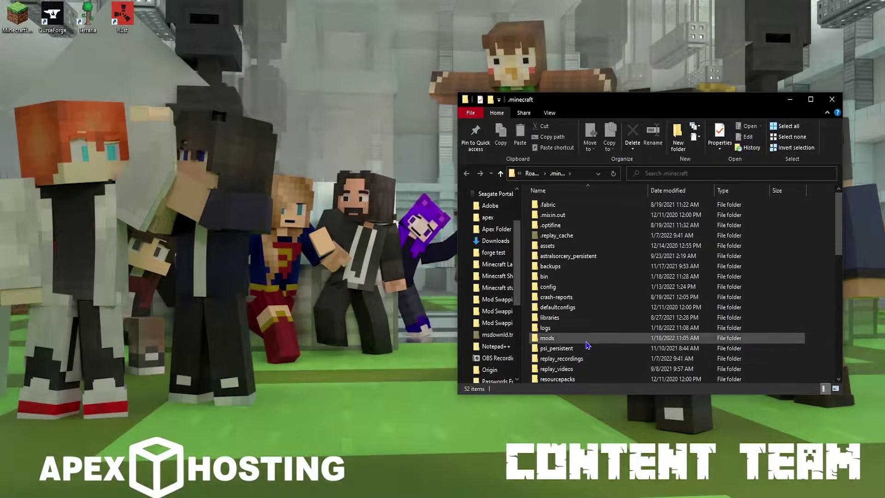
# - Copy Decocraft-2.6.3.7_1.12.2.jar and PTRLib-1.0.5.jar from Downloads into the mods folder
pyautogui.doubleClick(555, 341)
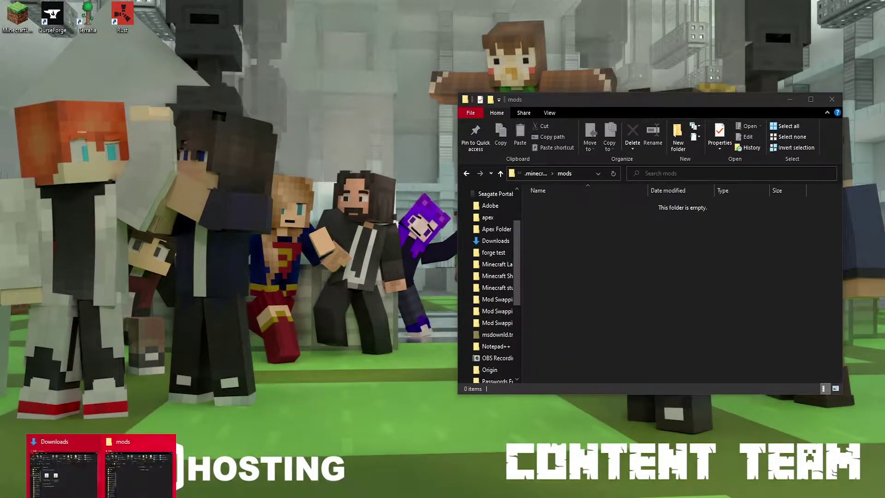
pyautogui.click(73, 489)
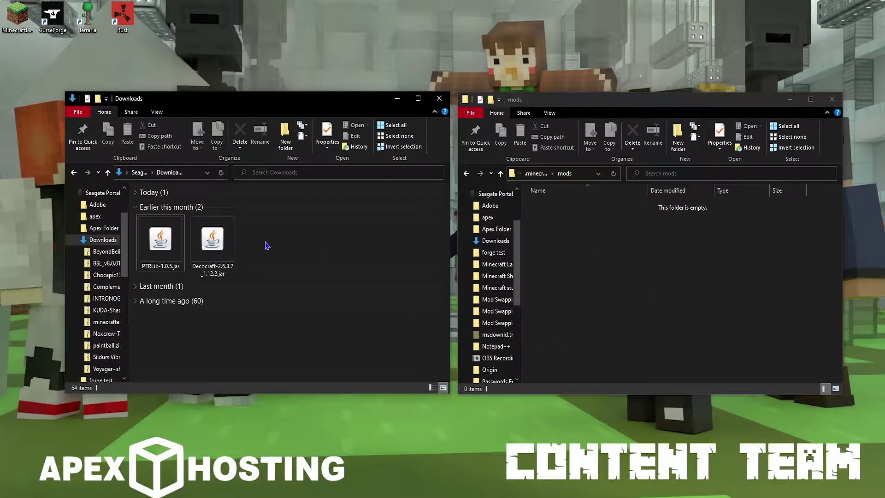
pyautogui.moveTo(258, 234); pyautogui.dragTo(150, 255)
pyautogui.moveTo(212, 240); pyautogui.dragTo(580, 206)
# - Clear the selection and close the mods and Downloads windows
pyautogui.click(592, 240)
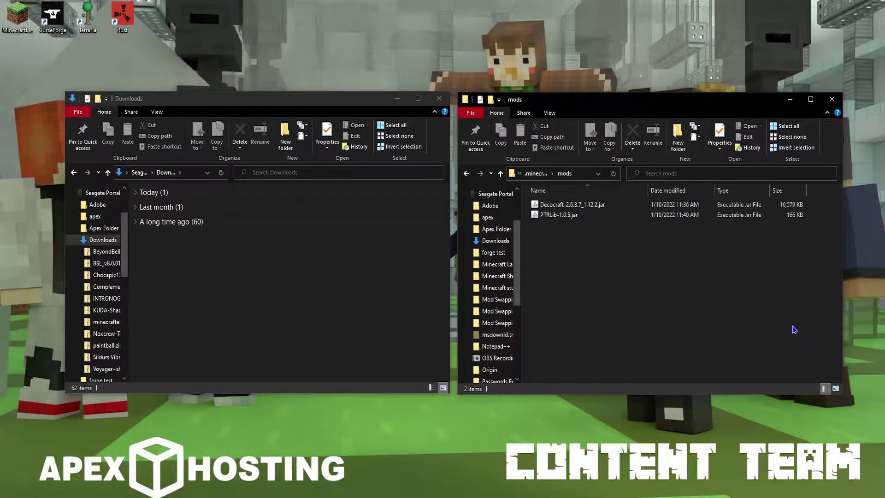
pyautogui.click(831, 99)
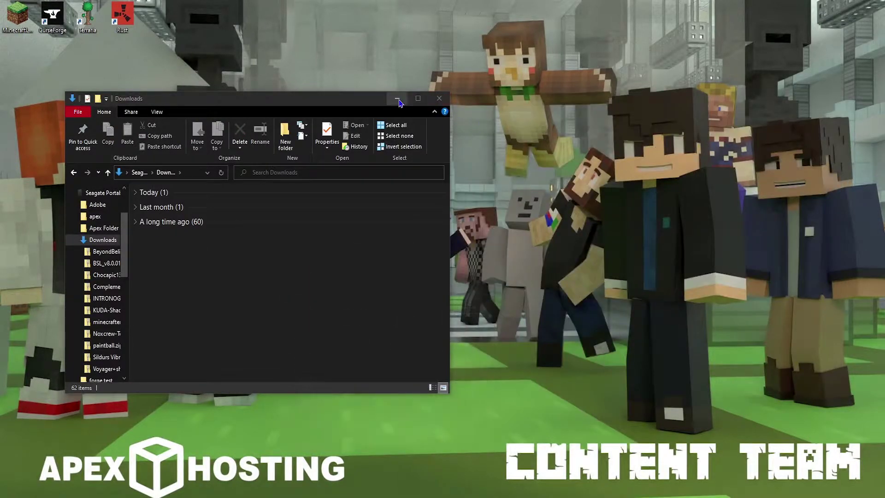
pyautogui.click(439, 98)
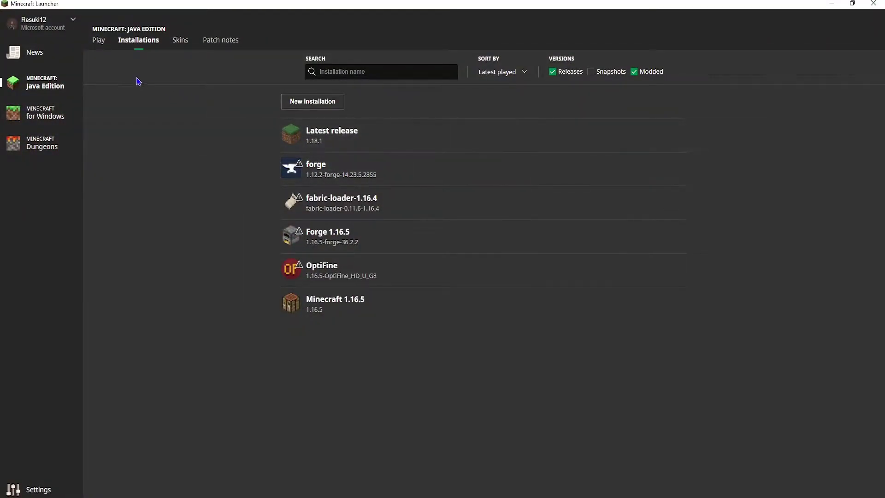
# - Return to the launcher's Play screen with the forge installation selected
pyautogui.click(98, 40)
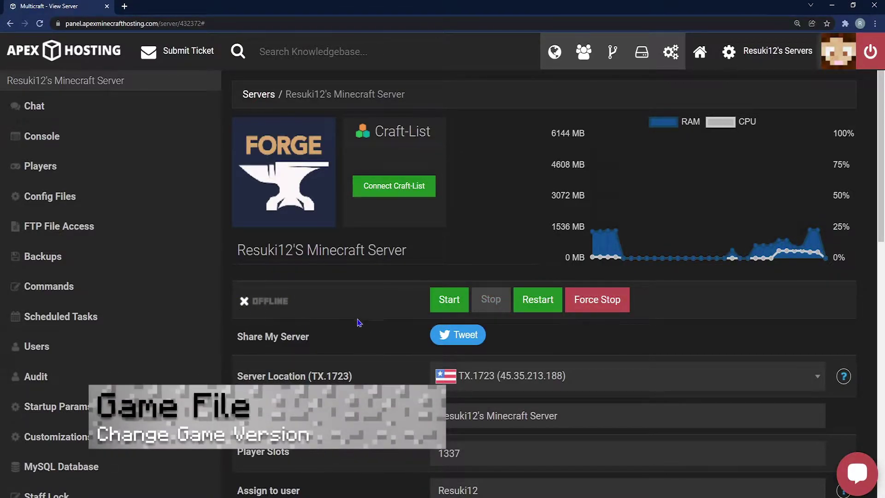
# - Search the Game File version list for 'forge 1.12' and select Forge 1.12.2
pyautogui.scroll(-12, 351, 323)
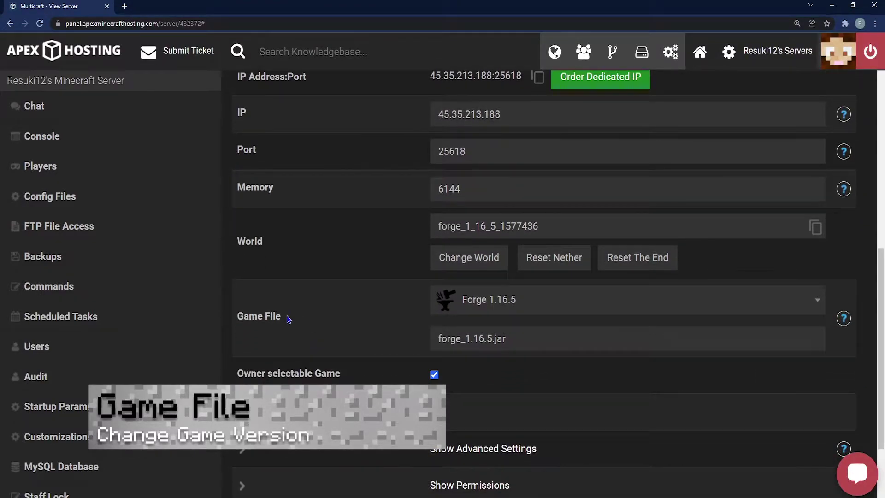
pyautogui.tripleClick(291, 317)
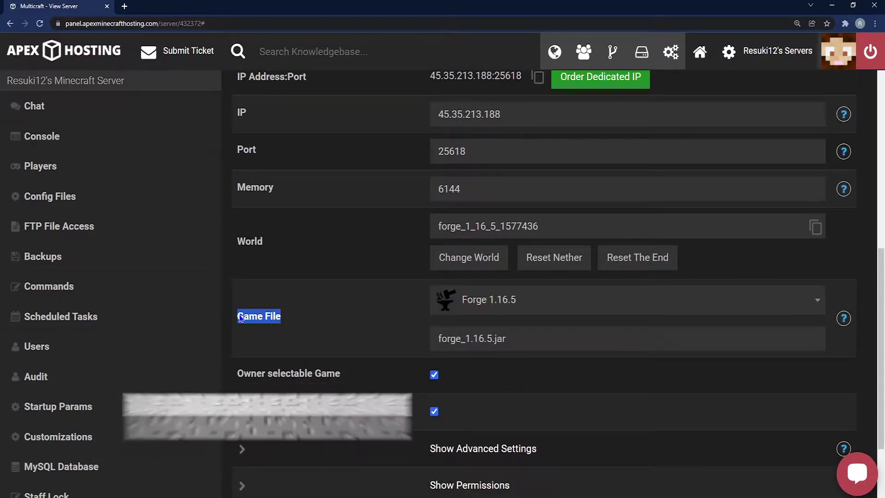
pyautogui.click(505, 306)
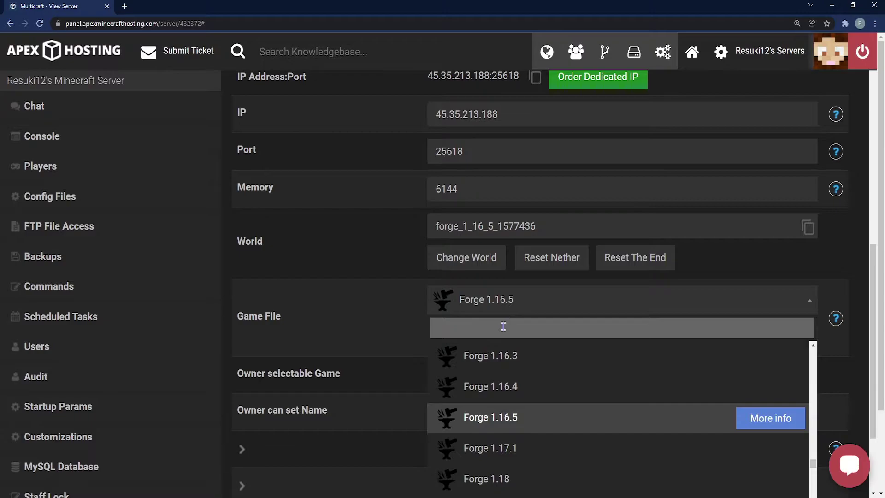
pyautogui.write('forge 1.12')
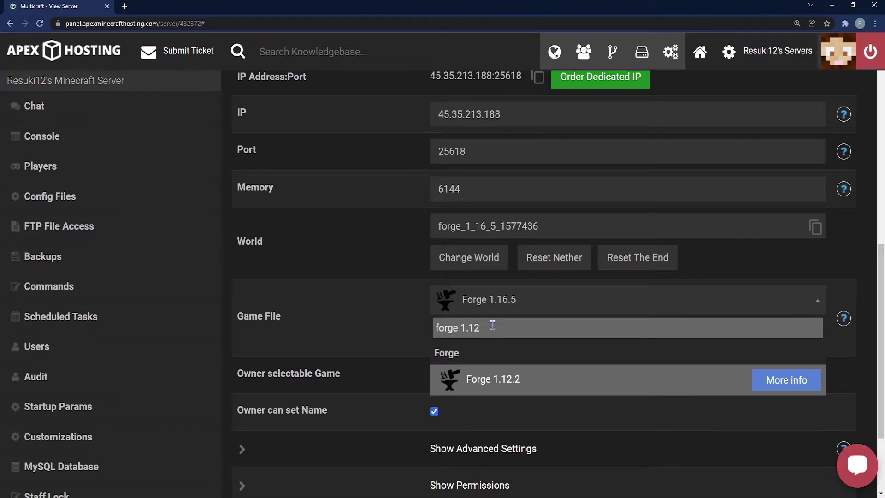
pyautogui.click(520, 387)
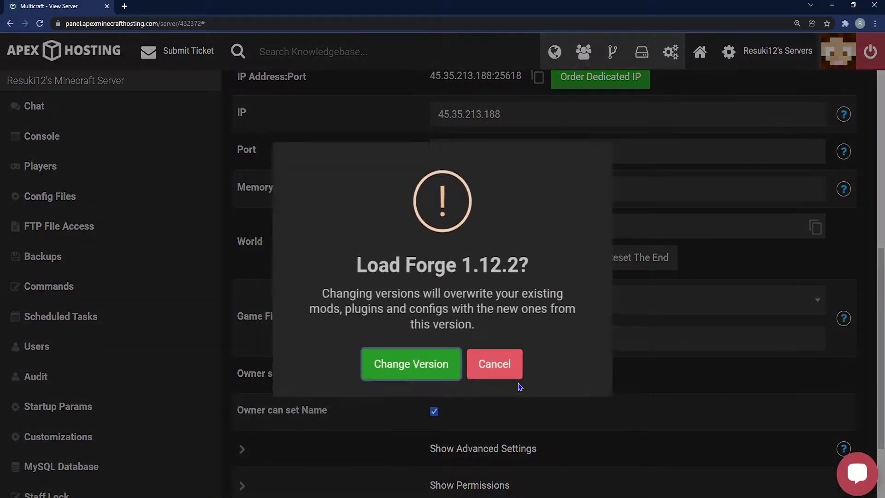
# - Confirm the version change with a new world and postpone the restart
pyautogui.click(417, 367)
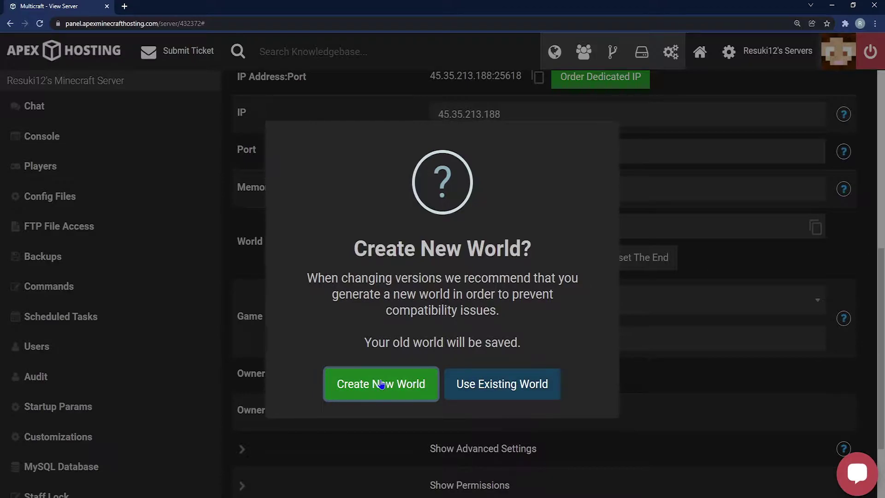
pyautogui.click(380, 387)
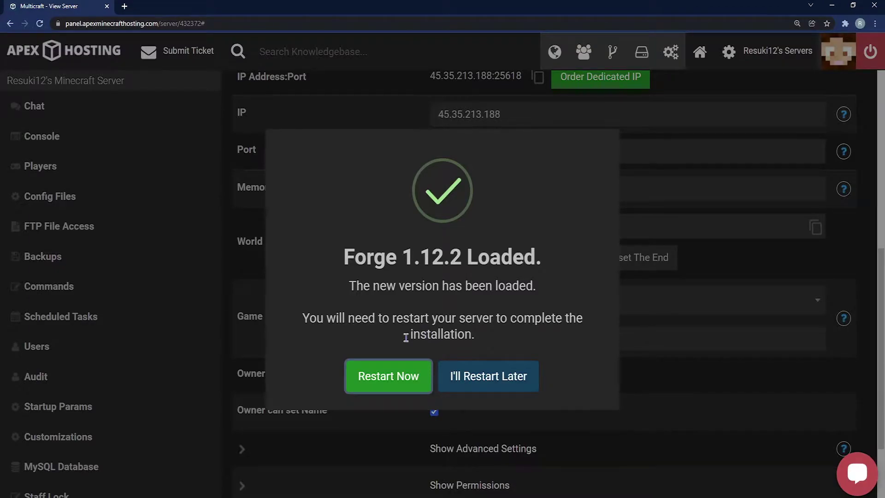
pyautogui.click(495, 381)
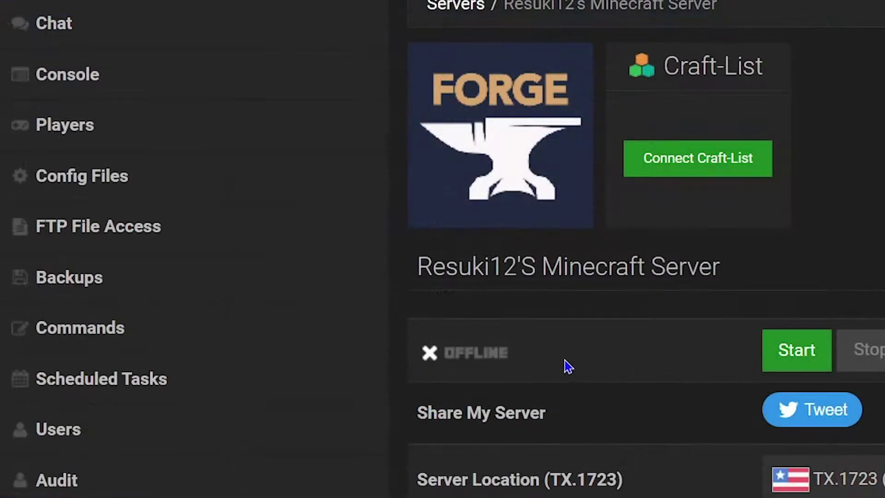
# - Log in to FTP File Access by entering the control panel password
pyautogui.click(111, 230)
pyautogui.moveTo(654, 305); pyautogui.dragTo(475, 302)
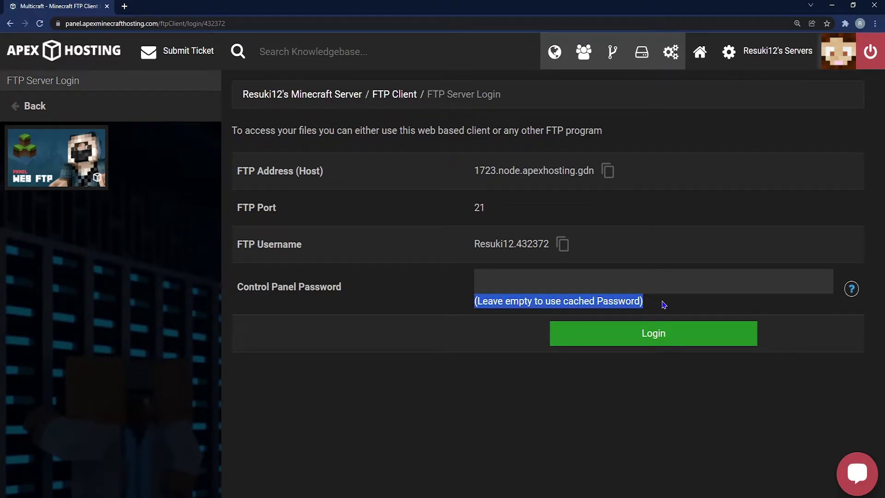
pyautogui.click(626, 284)
pyautogui.write('•')
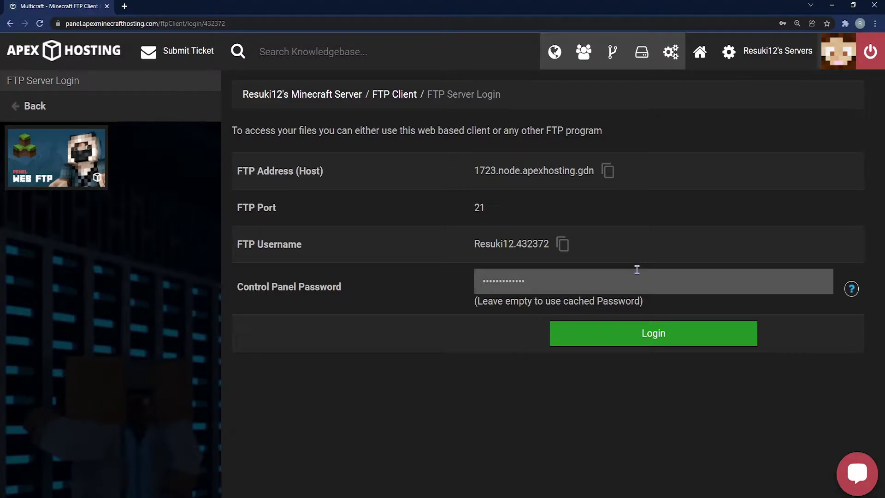
pyautogui.click(659, 341)
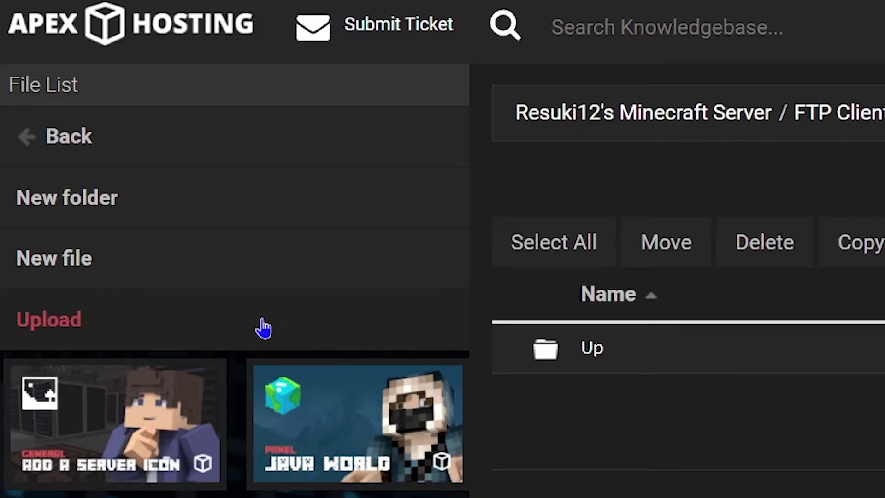
# - Upload PTRLib-1.0.5.jar and Decocraft-2.6.3.7_1.12.2.jar to /mods, then return to the server page
pyautogui.click(157, 322)
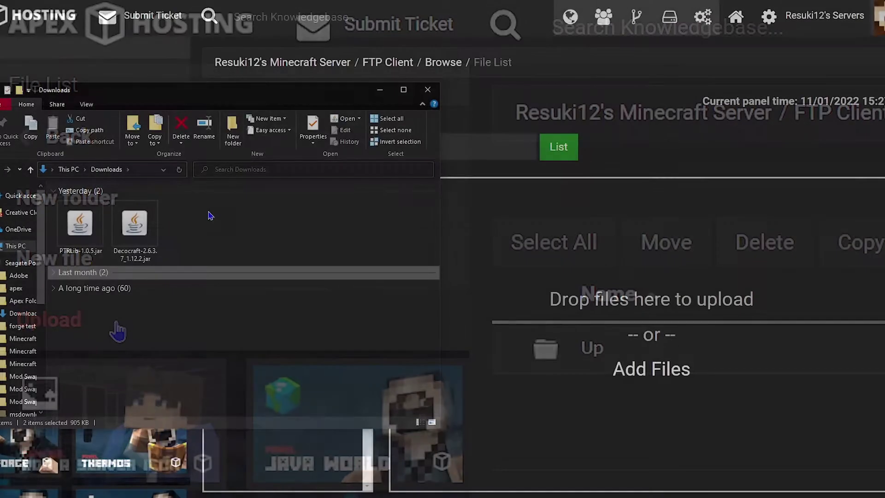
pyautogui.moveTo(189, 221); pyautogui.dragTo(509, 342)
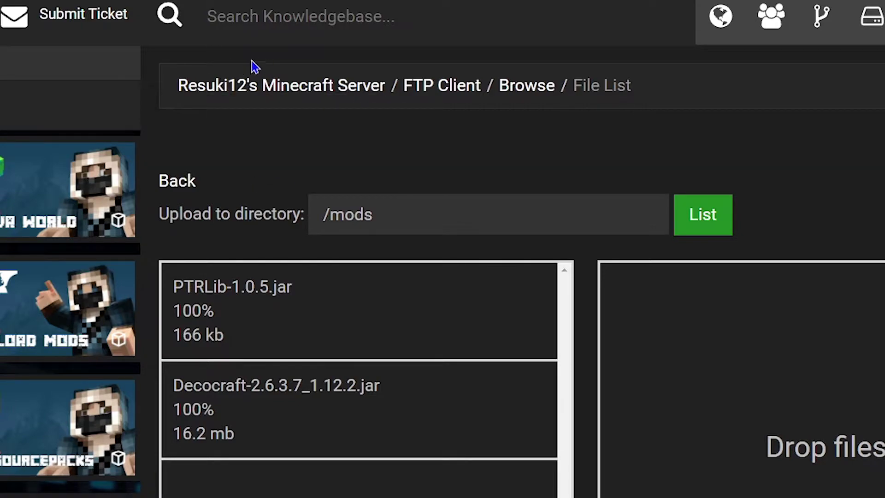
pyautogui.click(246, 94)
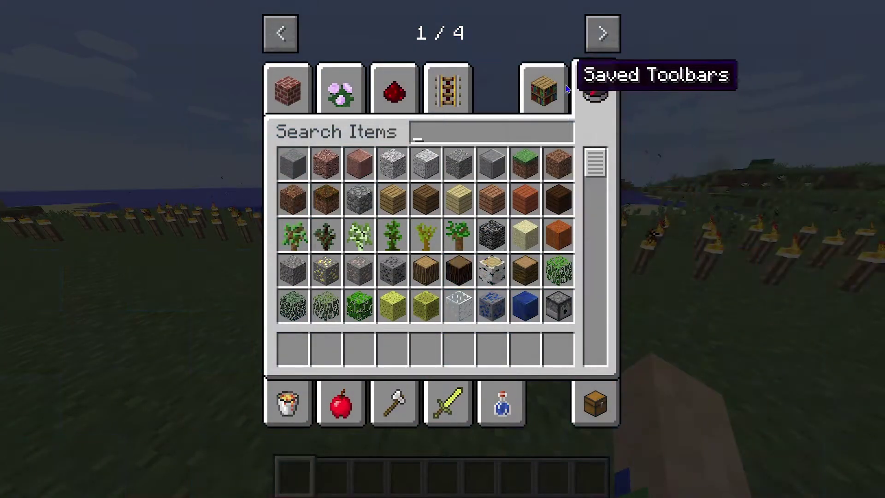
# - Search the creative inventory for 'Dec' to confirm the Decobench exists
pyautogui.click(603, 33)
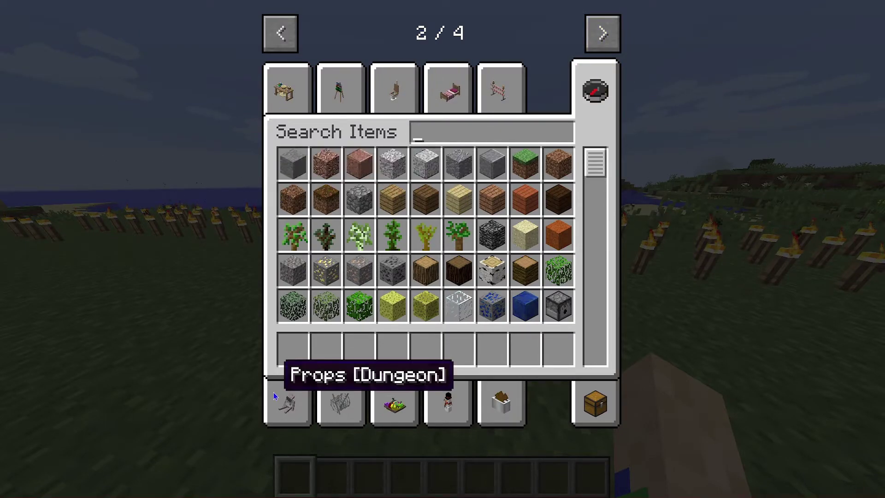
pyautogui.click(280, 33)
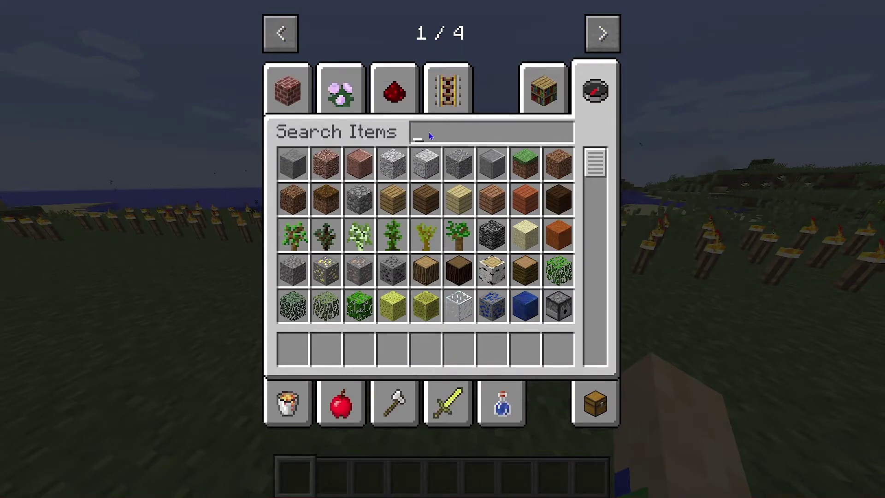
pyautogui.write('Dec')
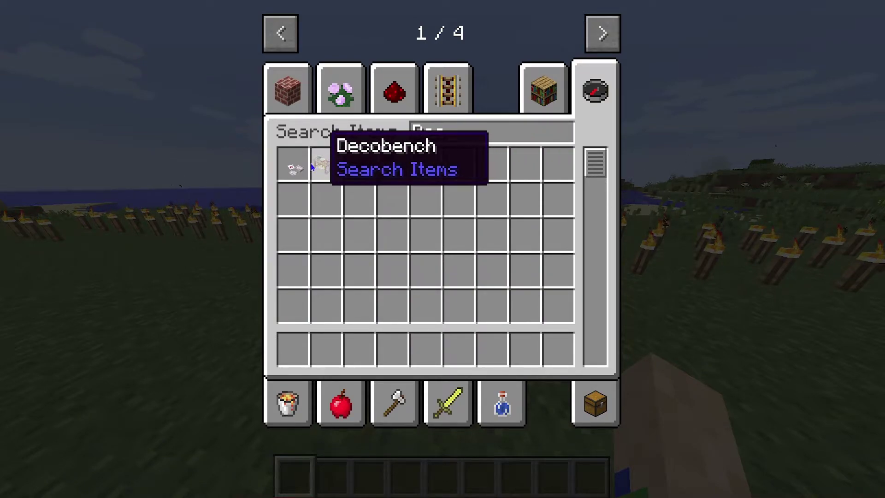
pyautogui.press('BackSpace')
pyautogui.press('BackSpace')
pyautogui.press('BackSpace')
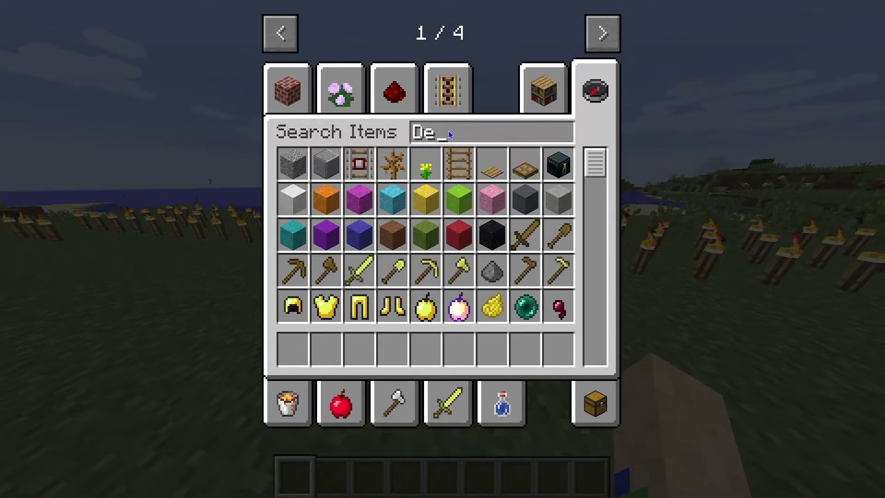
# - Take the crafting table from the large chest and set it in the centre crafting slot
pyautogui.press('e')
pyautogui.rightClick(442, 249)
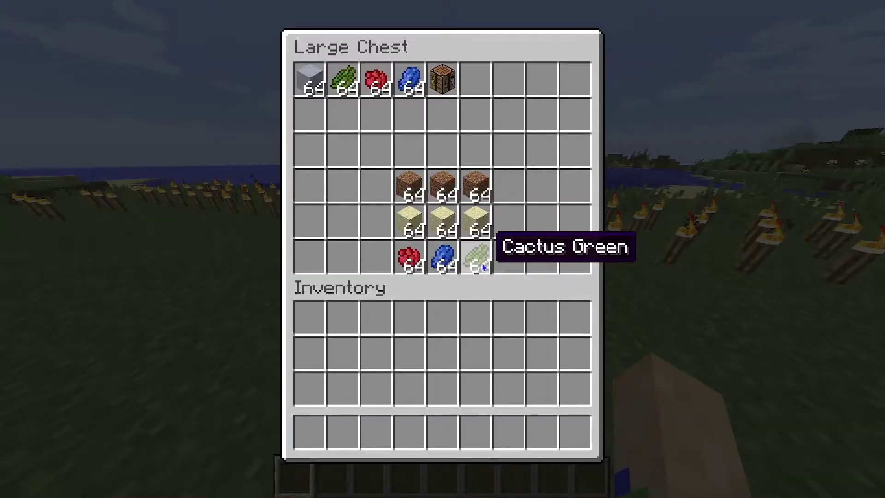
pyautogui.click(442, 72)
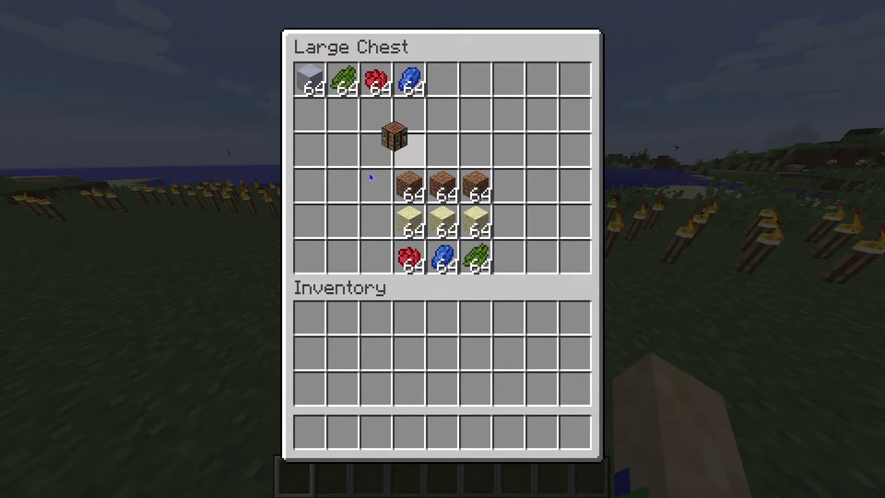
pyautogui.click(309, 318)
pyautogui.press('e')
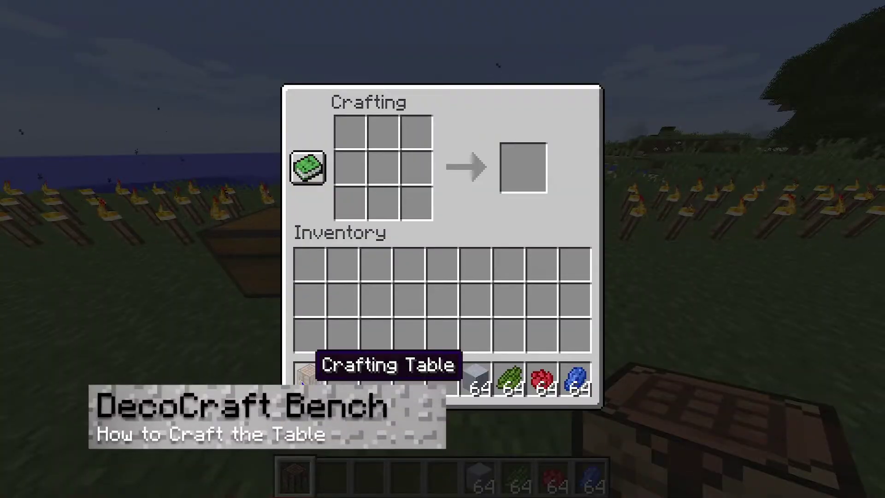
pyautogui.click(308, 377)
pyautogui.click(384, 178)
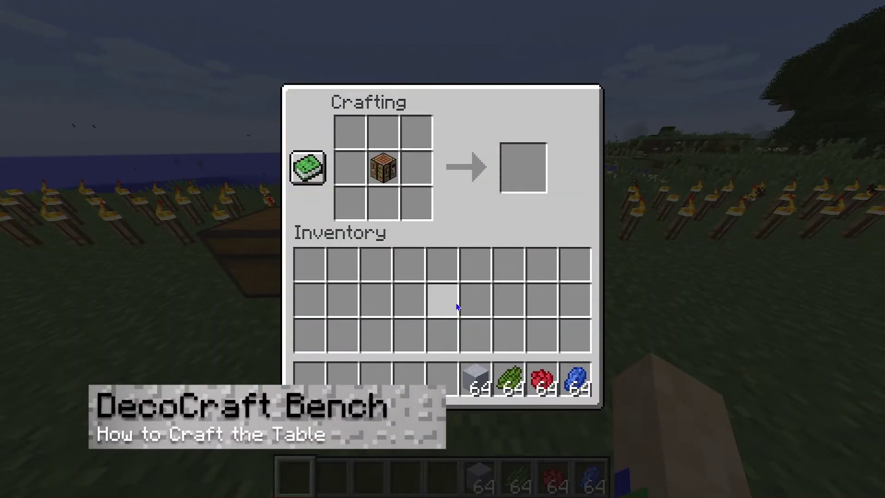
# - Place clay below, cactus green left, red dye above and lapis right, then take the Decobench
pyautogui.click(480, 378)
pyautogui.click(384, 203)
pyautogui.click(496, 384)
pyautogui.click(350, 166)
pyautogui.click(543, 379)
pyautogui.click(384, 132)
pyautogui.click(576, 373)
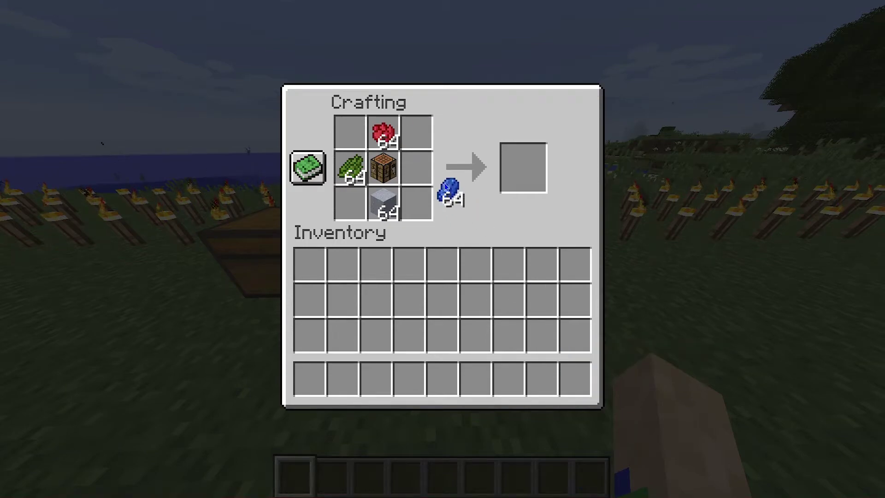
pyautogui.click(416, 167)
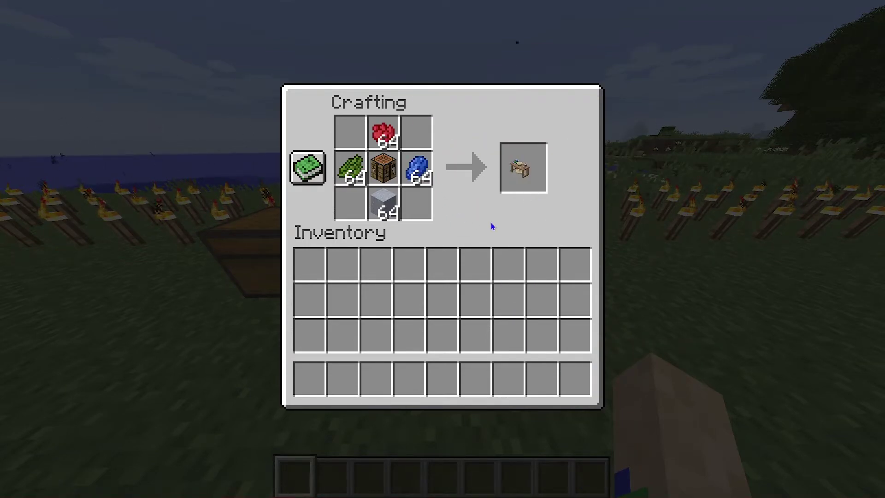
pyautogui.click(523, 169)
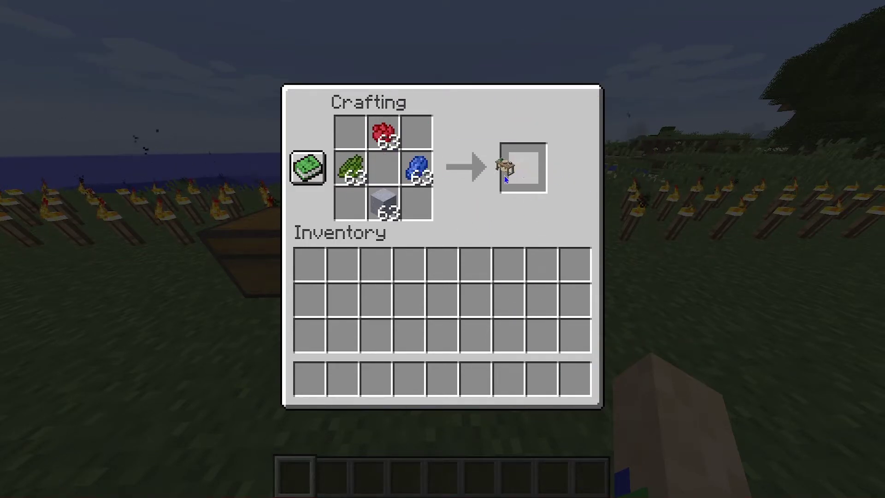